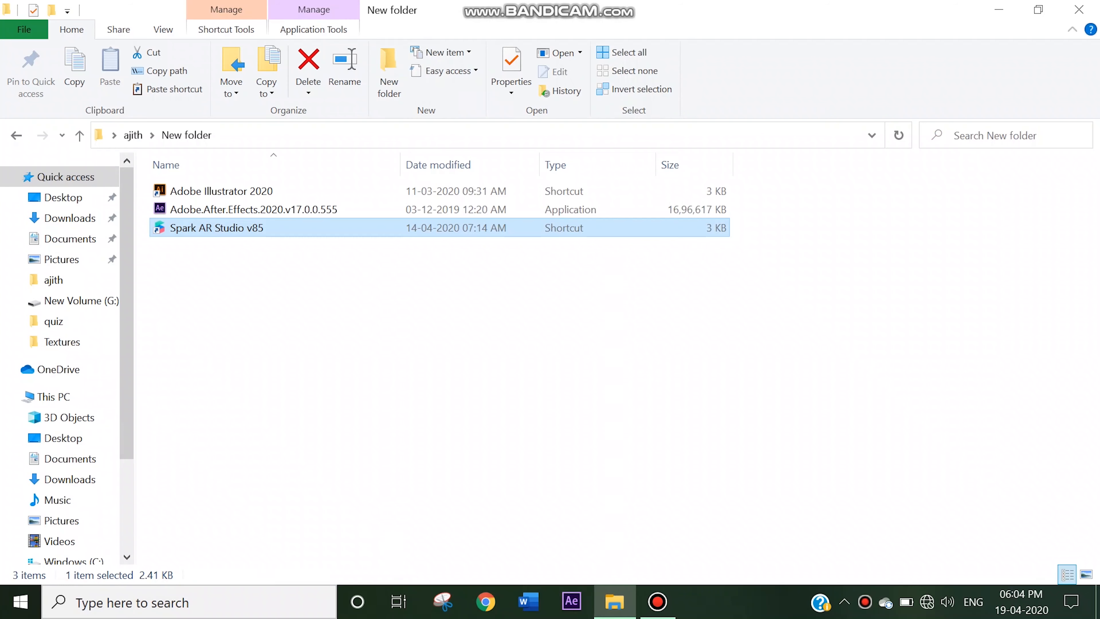
pyautogui.hotkey('ctrl', 'c')
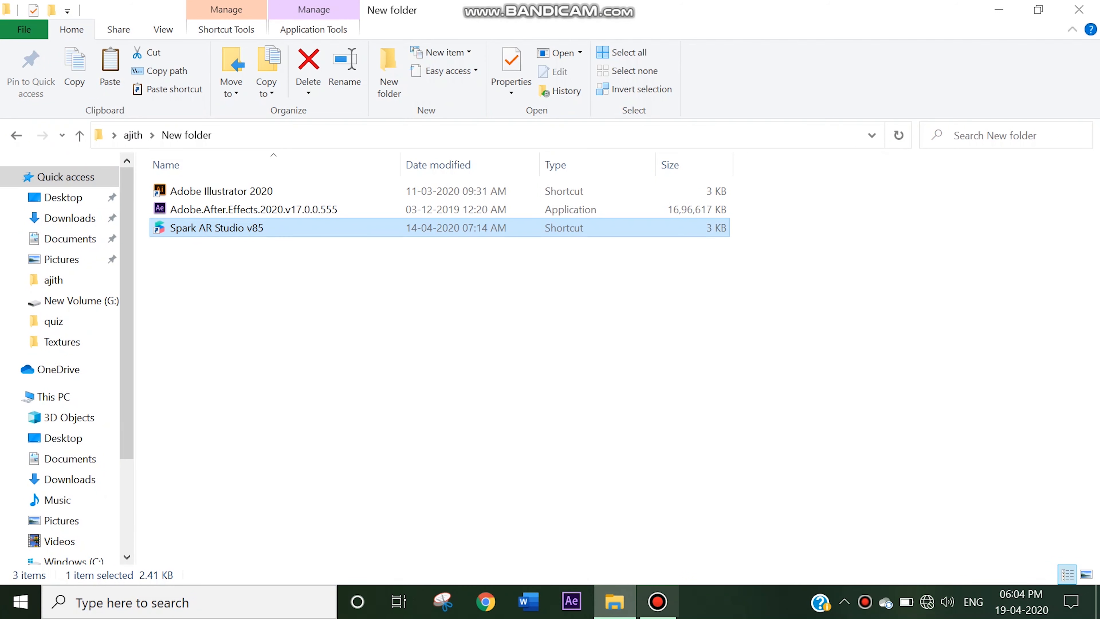
pyautogui.click(657, 601)
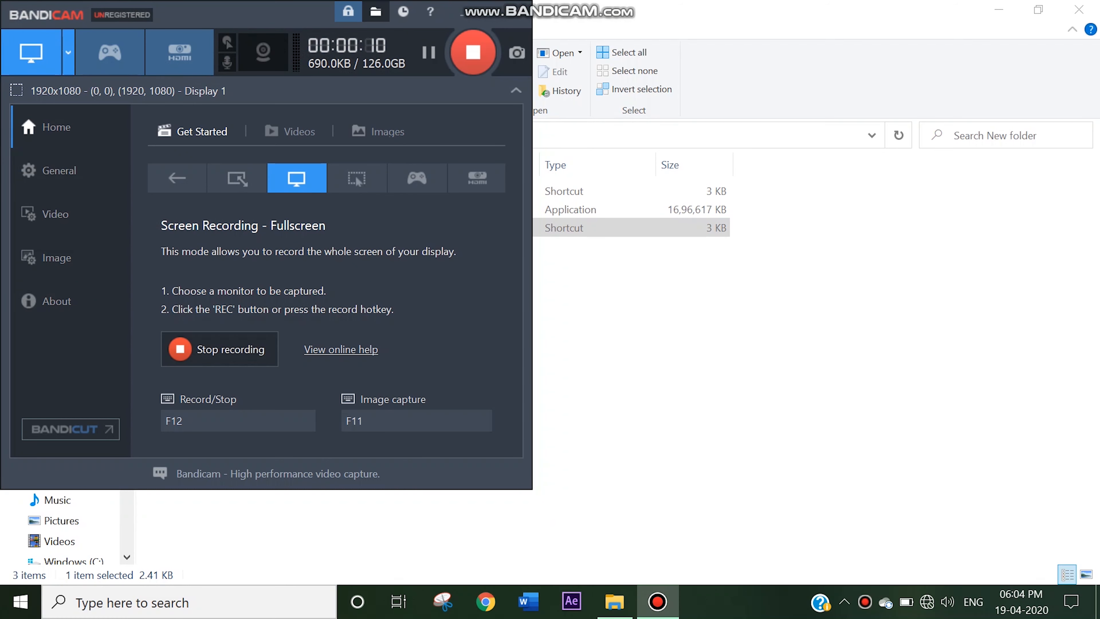
pyautogui.click(462, 12)
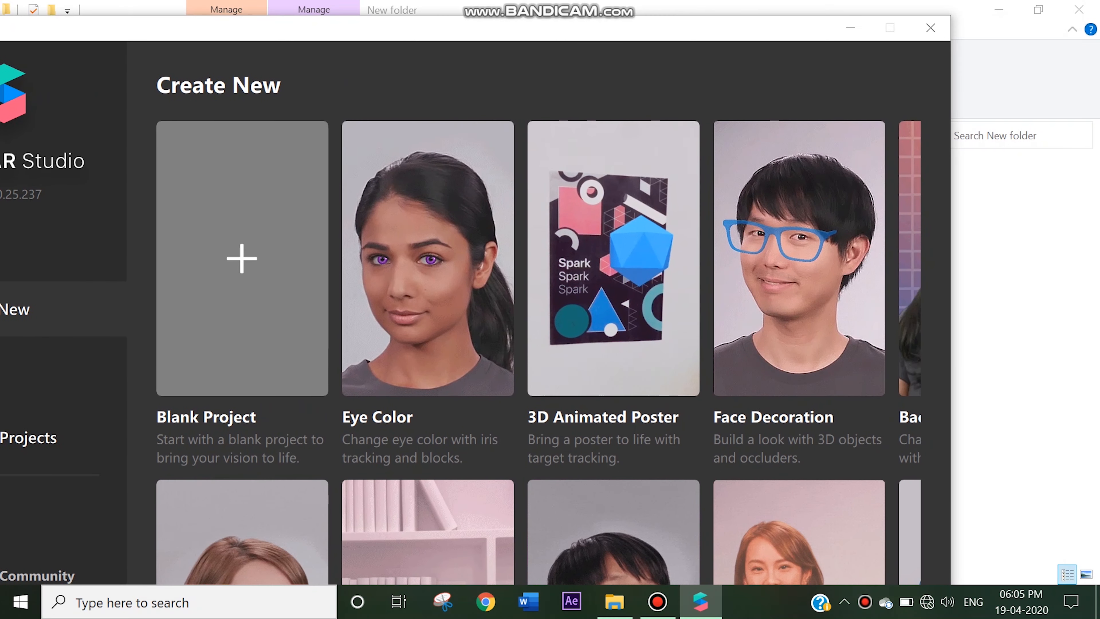
# - Look through the Create New templates and start a blank project
pyautogui.moveTo(953, 241); pyautogui.dragTo(1094, 227)
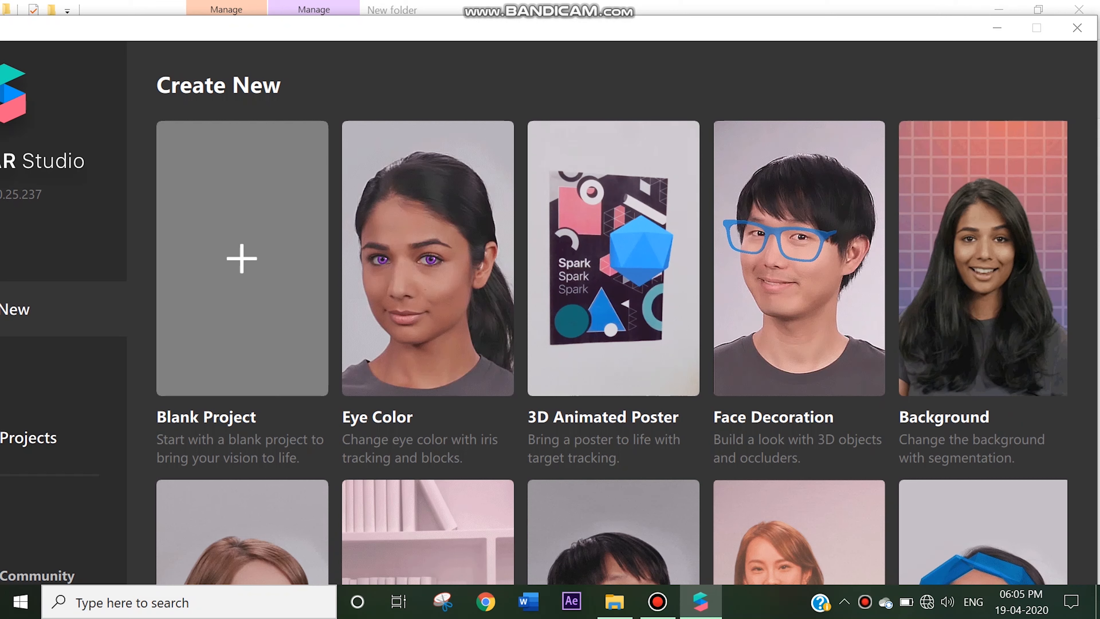
pyautogui.scroll(-3, 612, 352)
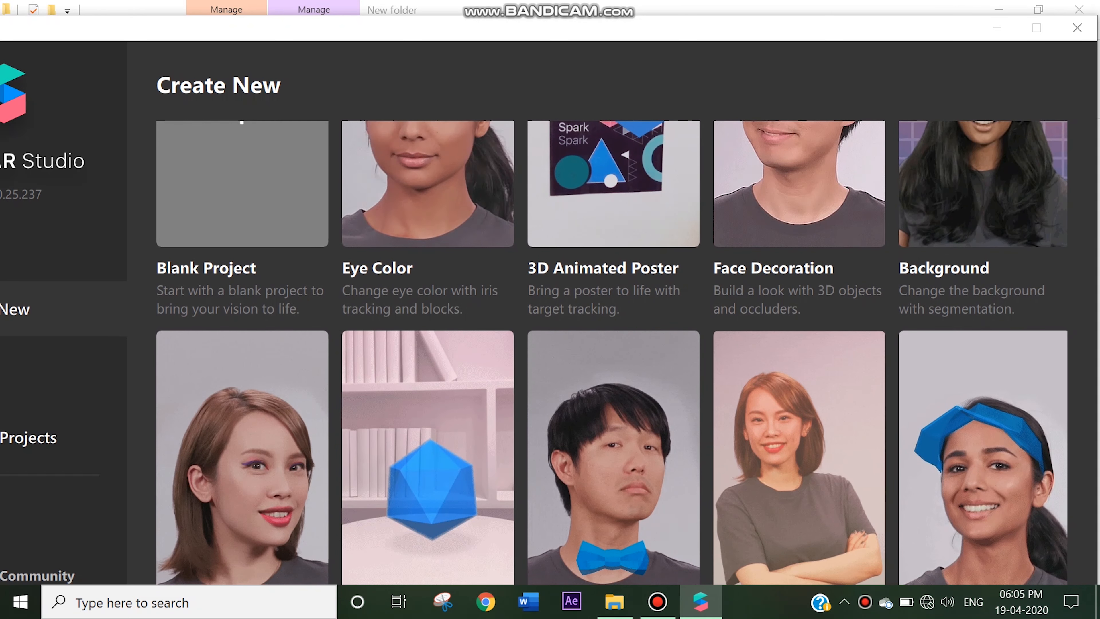
pyautogui.scroll(1, 612, 351)
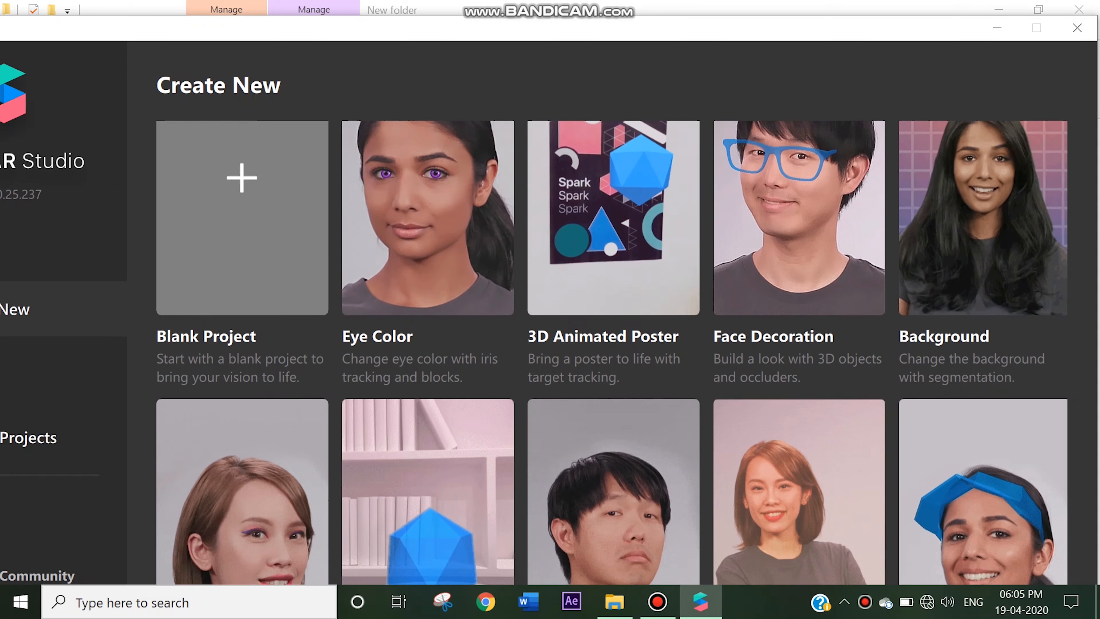
pyautogui.scroll(1, 611, 352)
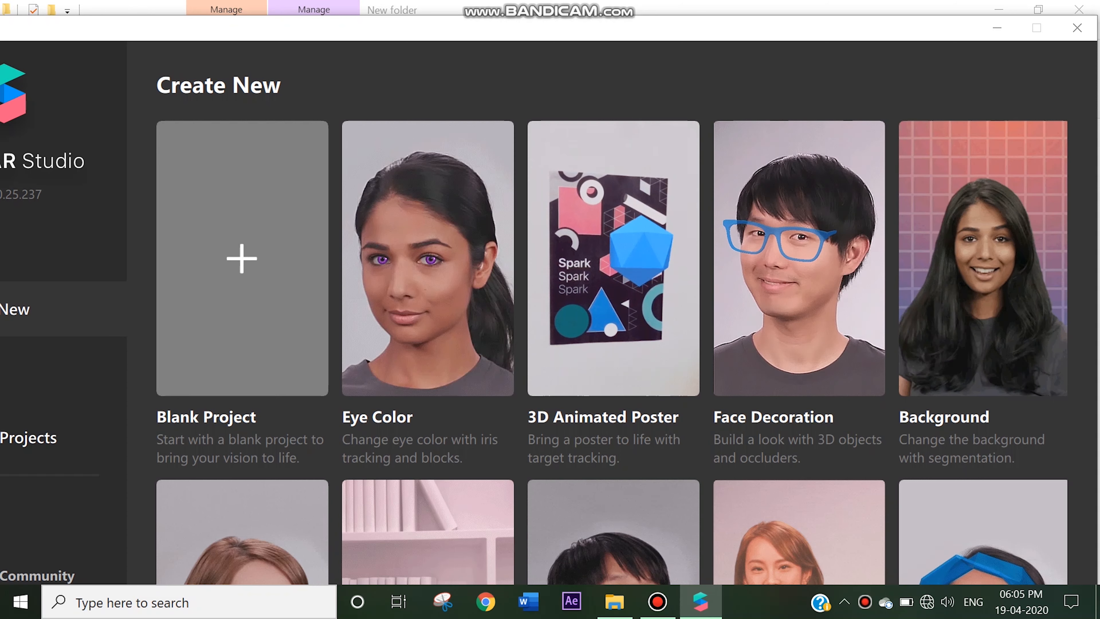
pyautogui.scroll(-3, 612, 347)
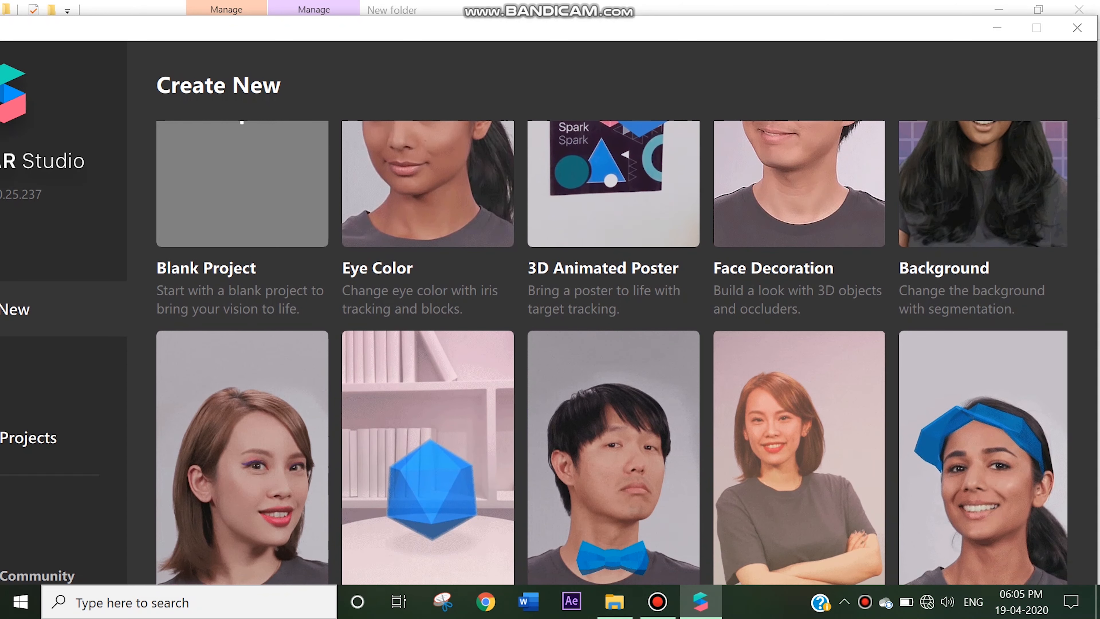
pyautogui.scroll(-3, 611, 347)
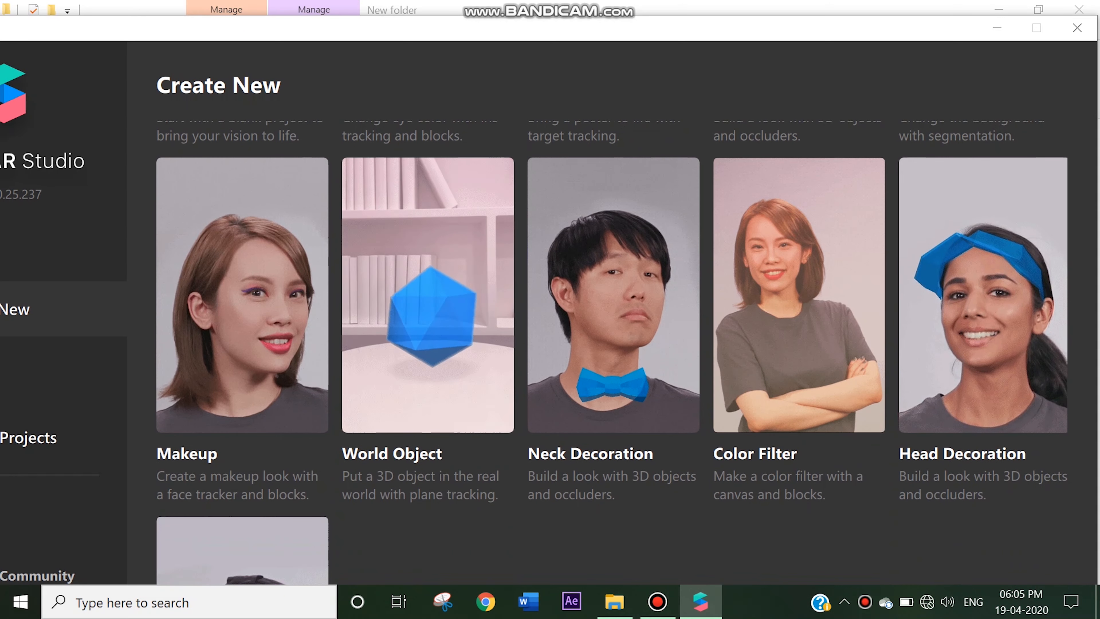
pyautogui.scroll(-3, 612, 347)
pyautogui.scroll(5, 612, 347)
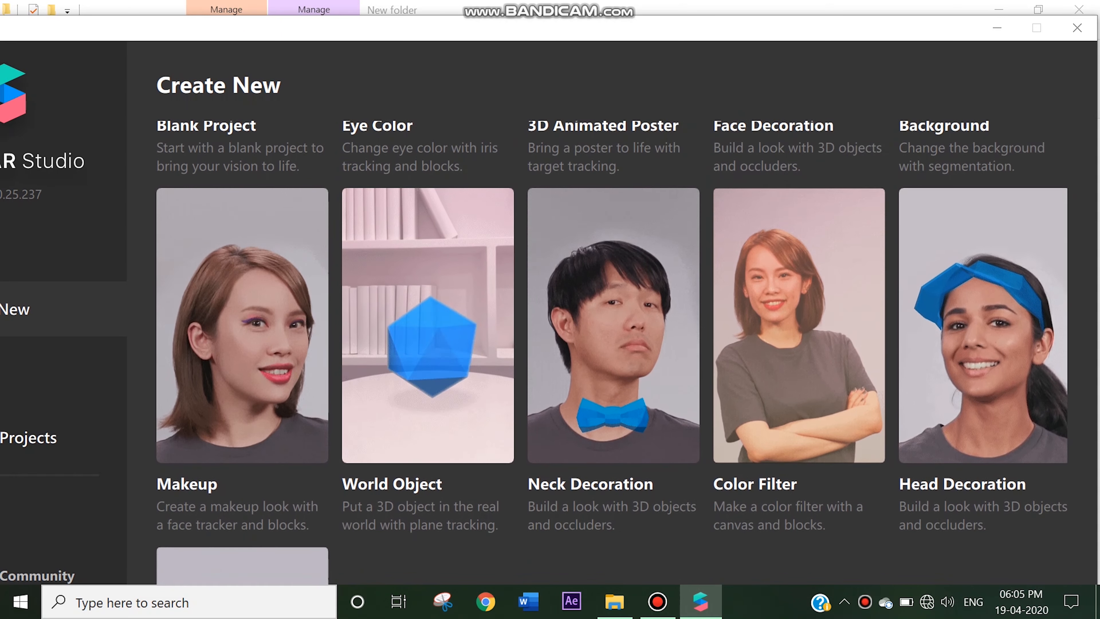
pyautogui.scroll(3, 612, 347)
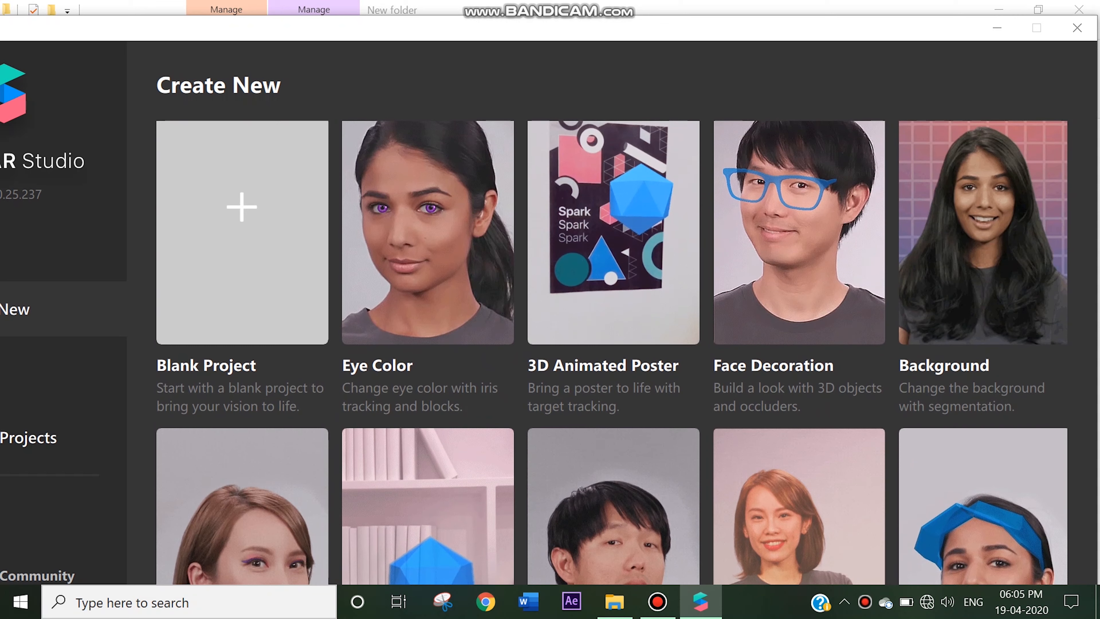
pyautogui.scroll(1, 612, 347)
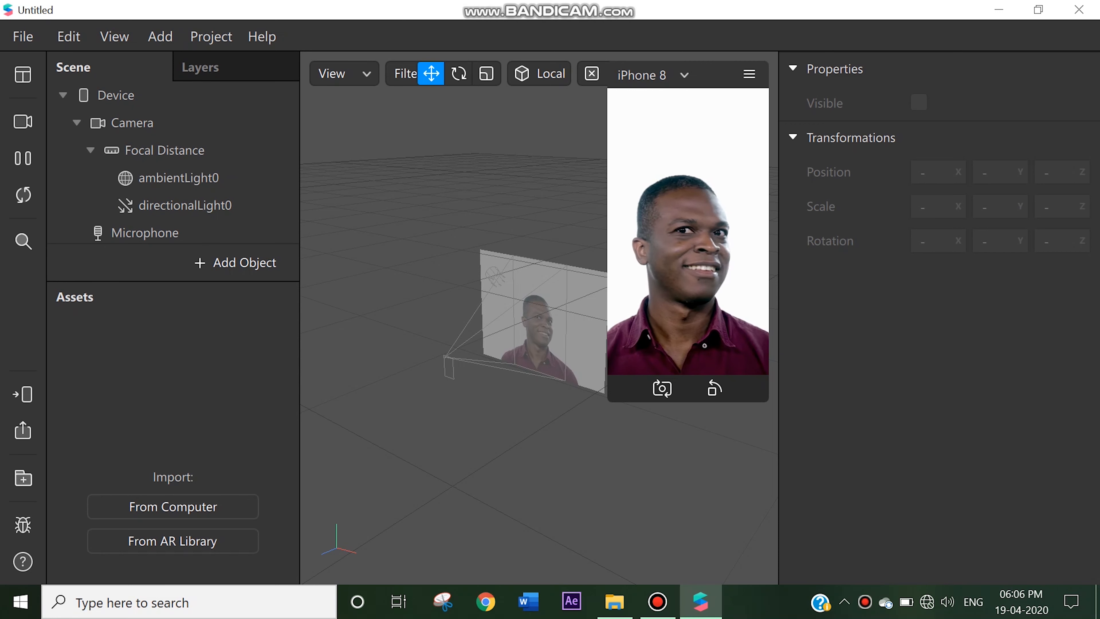
# - Check the project's layers and preview the alternative Real-Time Simulation videos and the HP TrueVision HD Camera
pyautogui.click(200, 67)
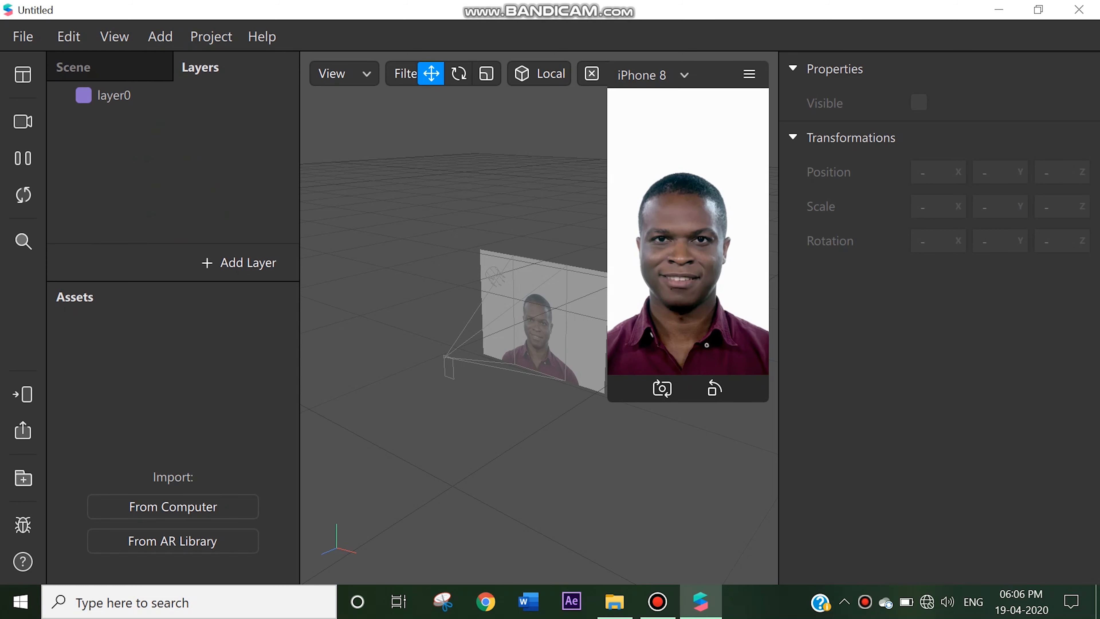
pyautogui.click(73, 67)
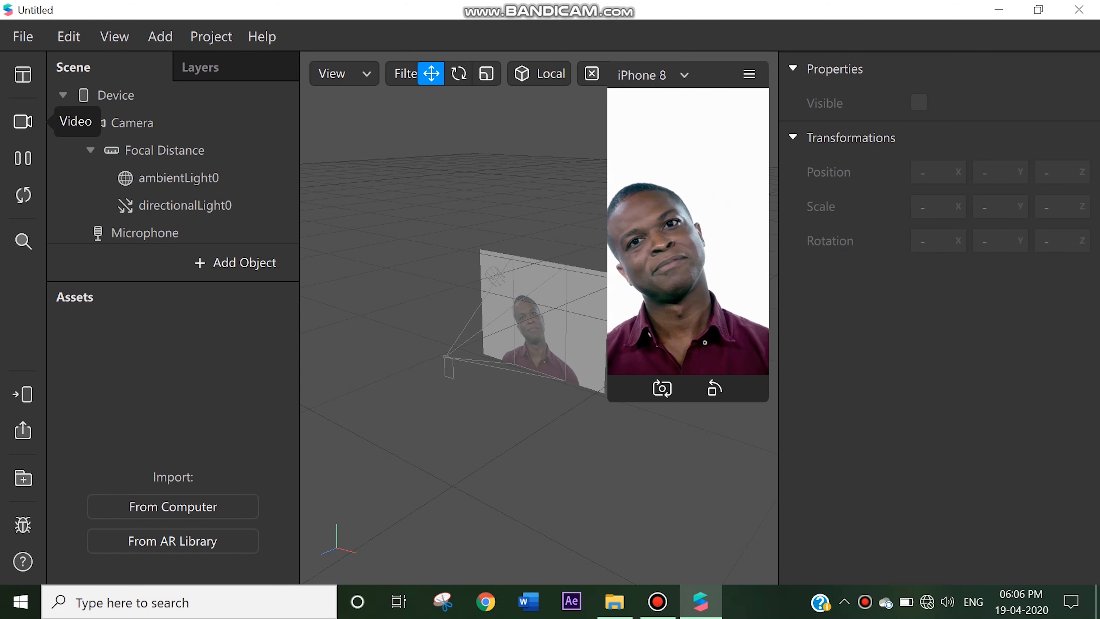
pyautogui.click(23, 121)
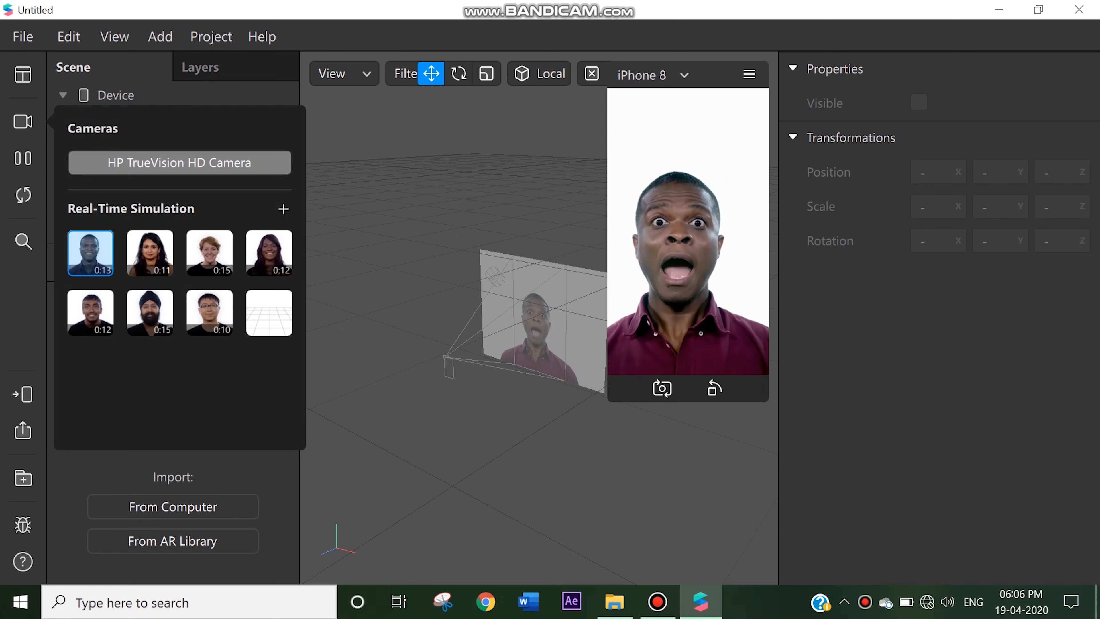
pyautogui.click(150, 253)
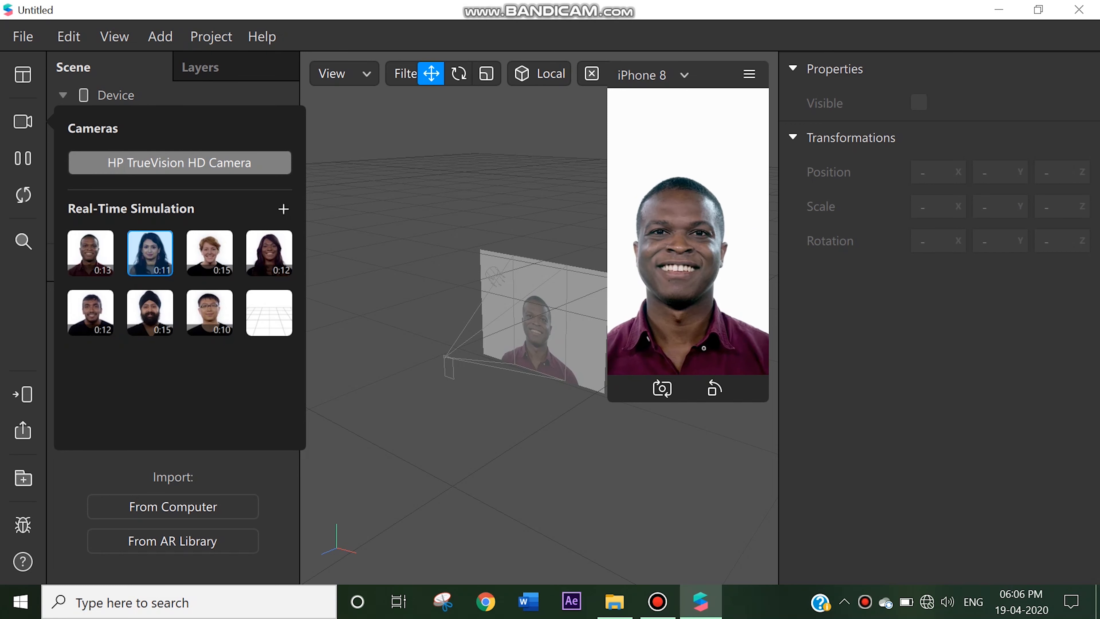
pyautogui.click(209, 253)
pyautogui.click(269, 253)
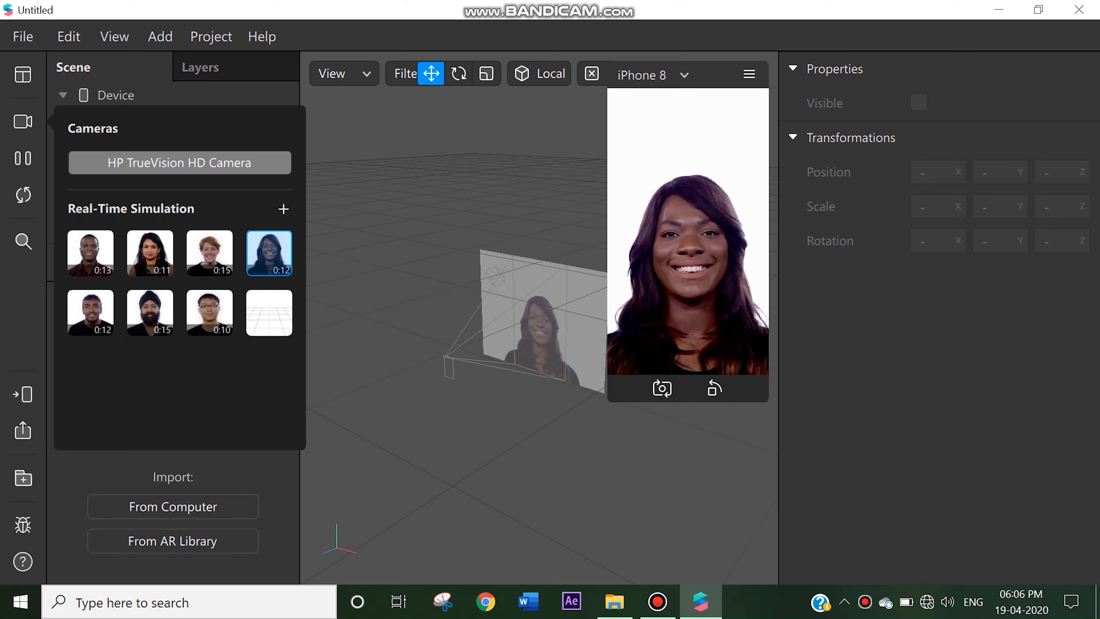
pyautogui.click(90, 253)
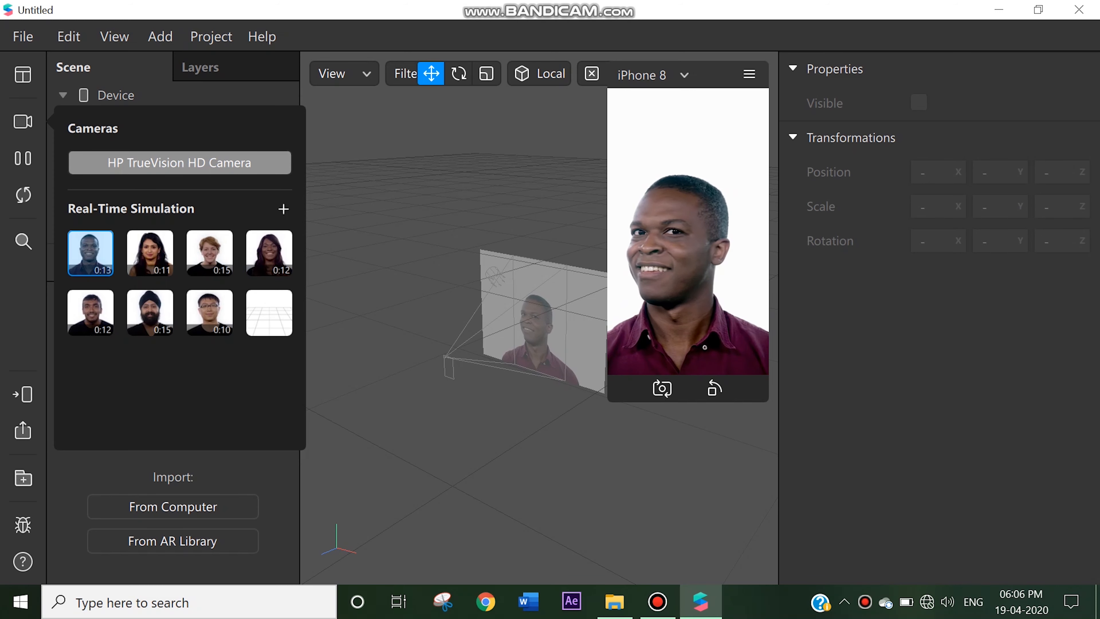
pyautogui.click(179, 163)
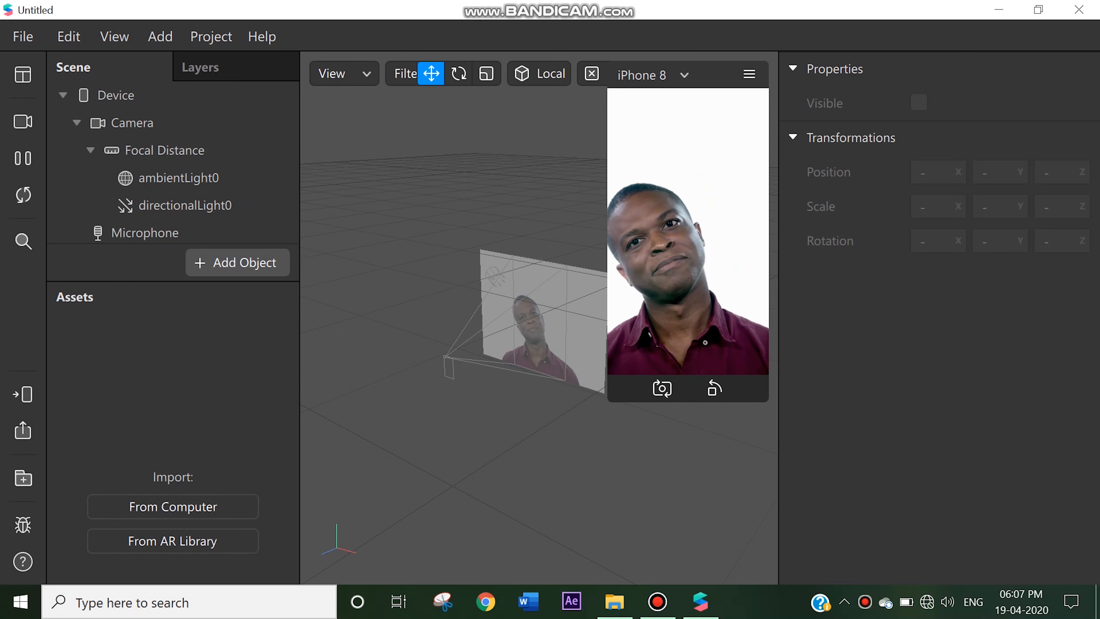
# - Insert a Face Tracker object into the scene
pyautogui.click(238, 262)
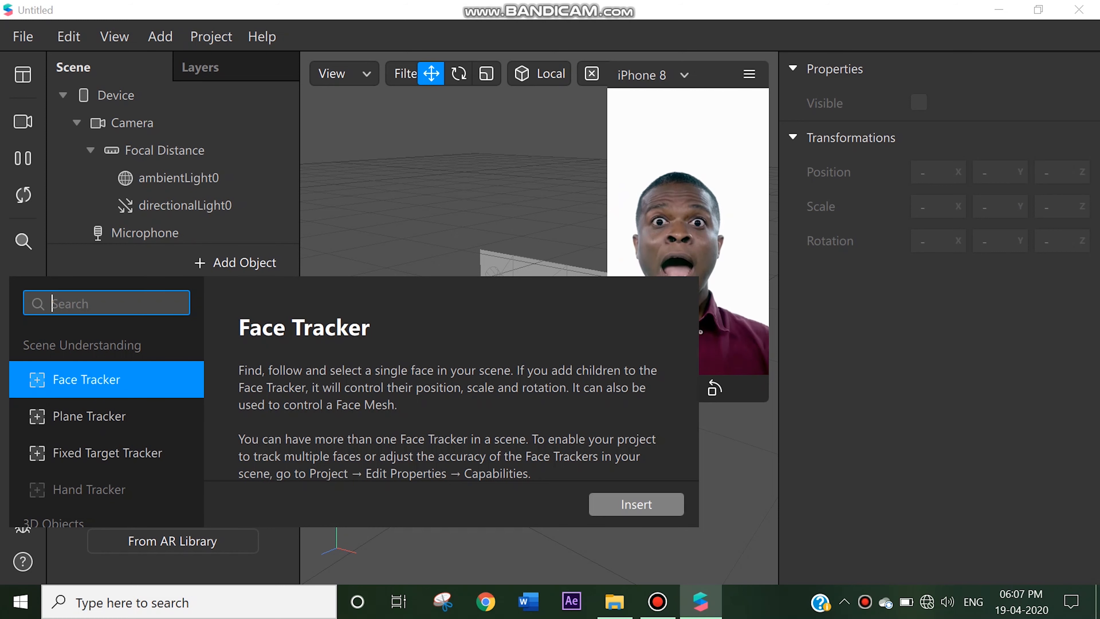
pyautogui.click(636, 504)
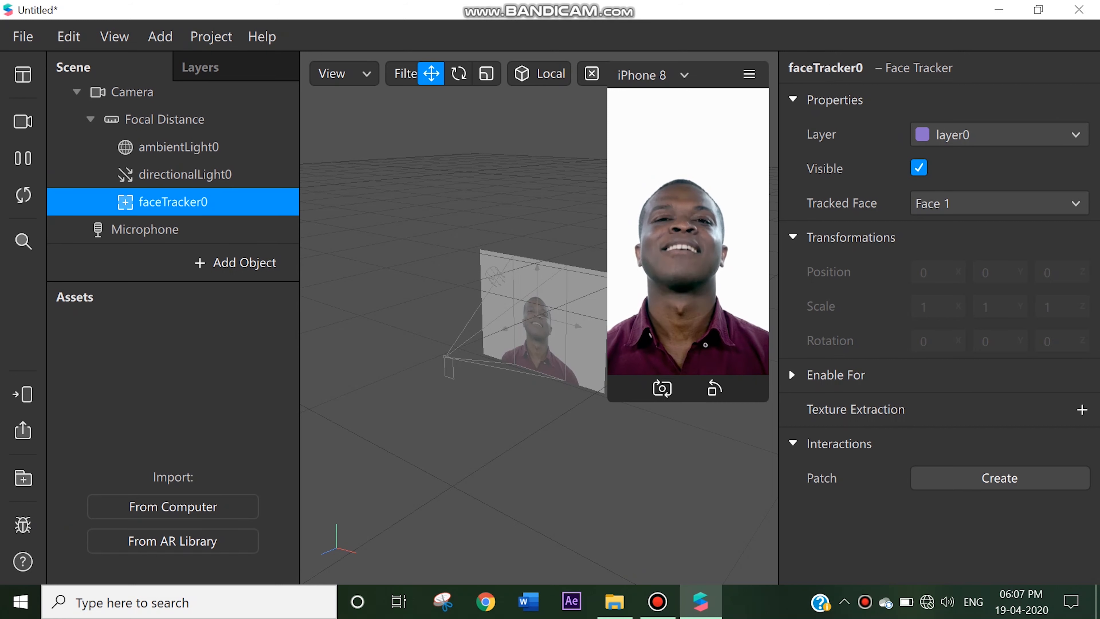
# - Add a plane as a child of the face tracker and move it above the head, to a Y position of about 0.235
pyautogui.rightClick(216, 211)
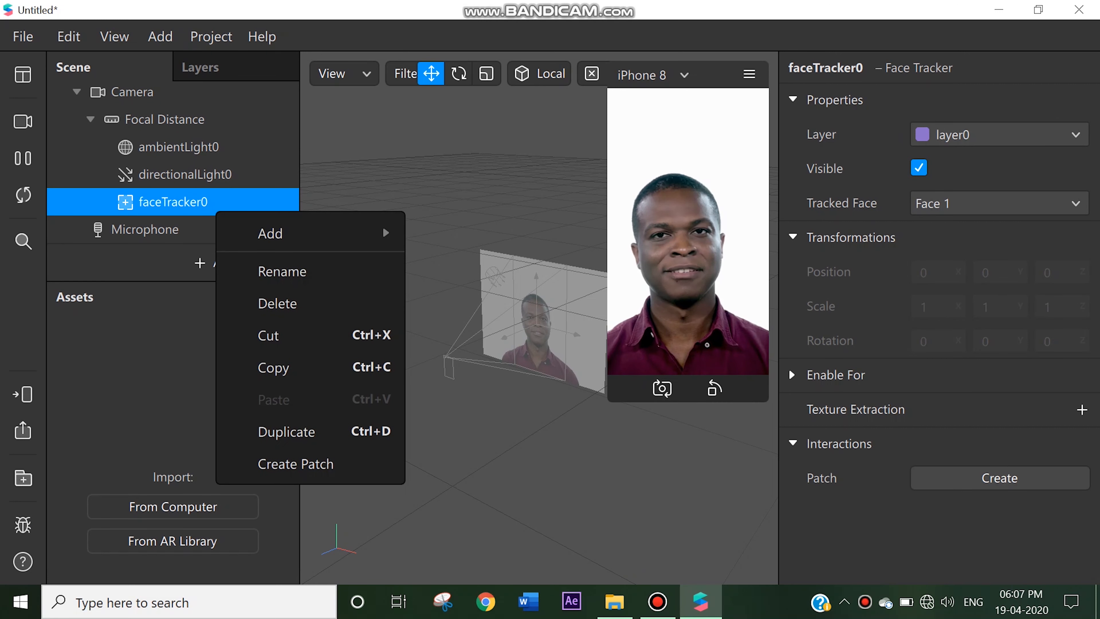
pyautogui.moveTo(282, 233)
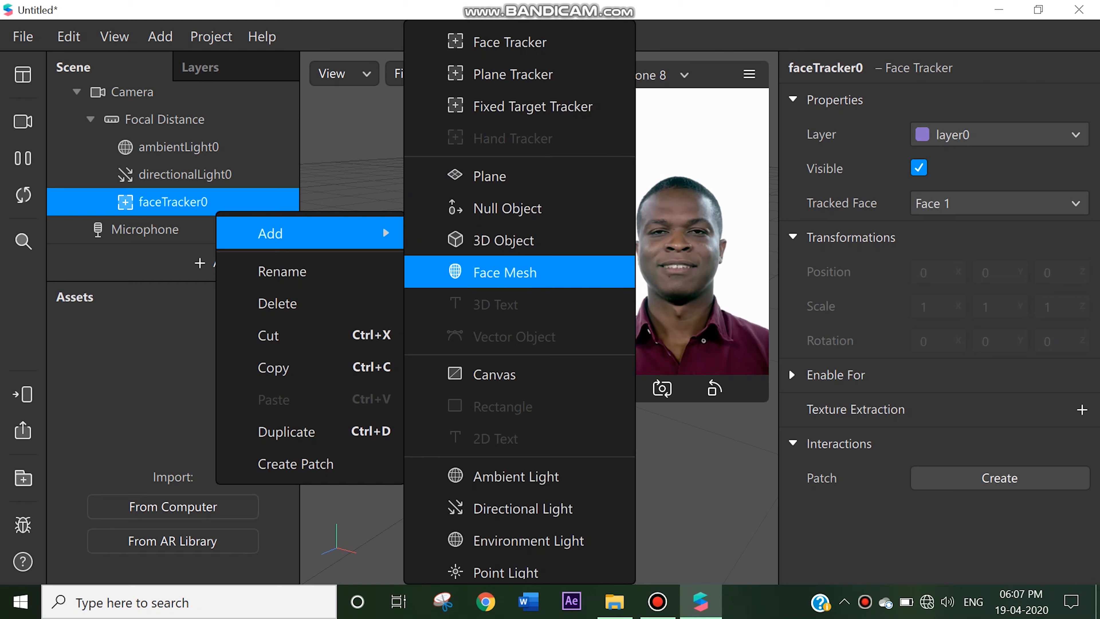
pyautogui.click(489, 175)
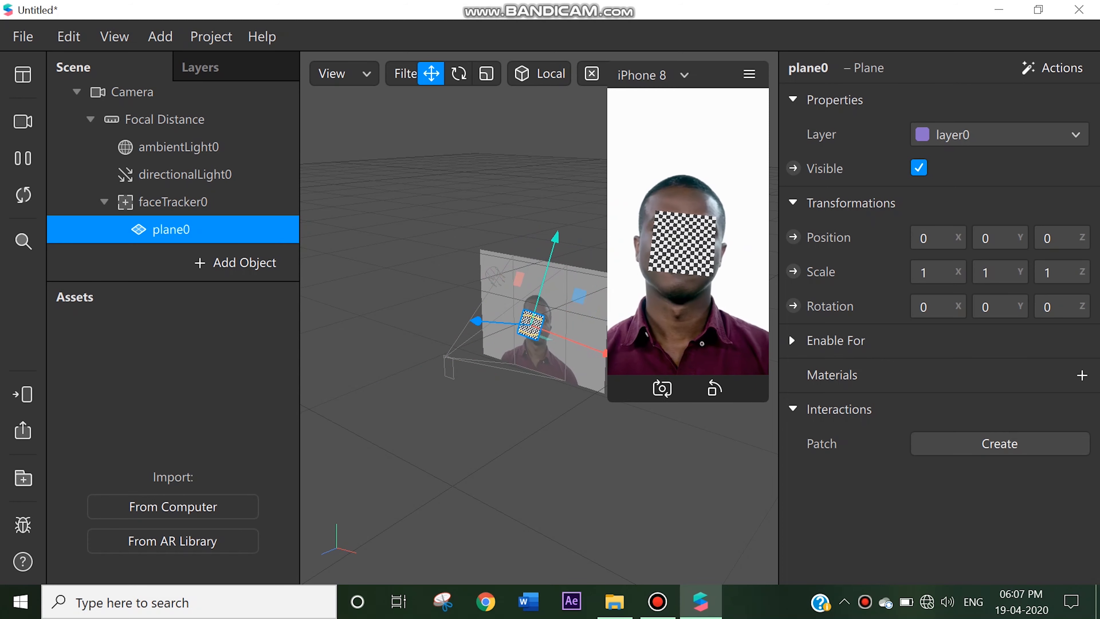
pyautogui.moveTo(550, 239); pyautogui.dragTo(563, 181)
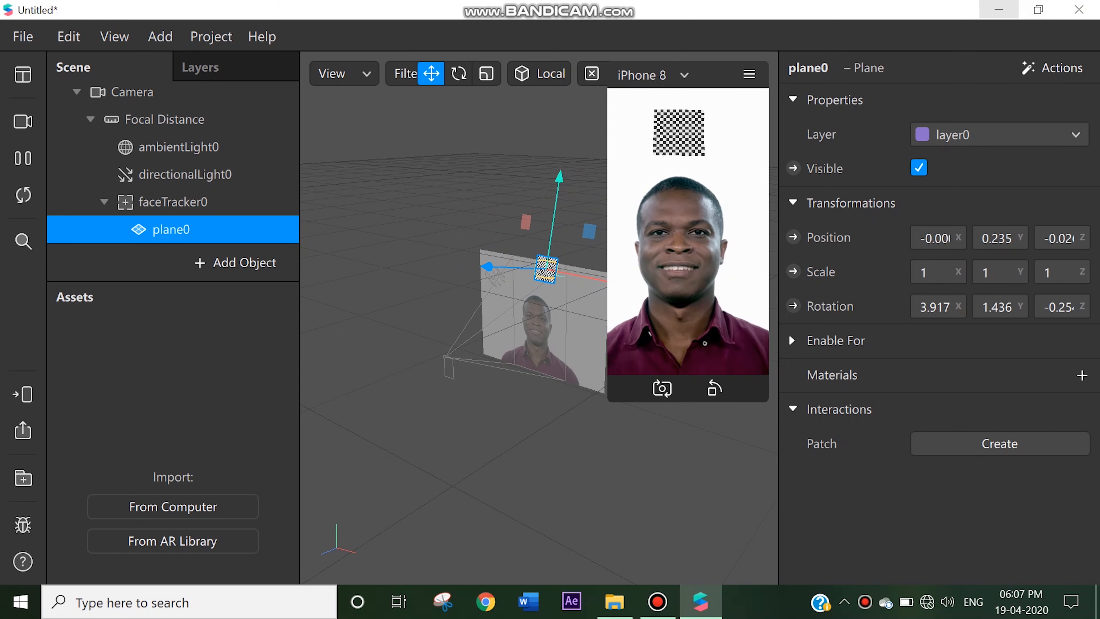
# - Switch to Adobe Illustrator 2020 and create a new document from the recent 1280 x 800 pt preset
pyautogui.click(998, 10)
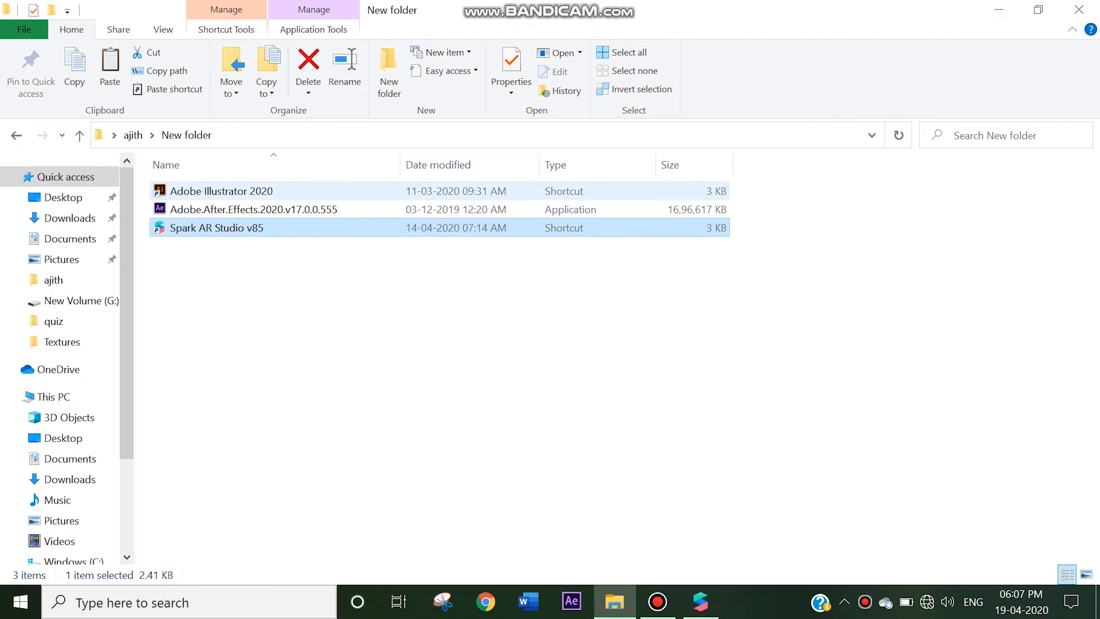
pyautogui.click(221, 191)
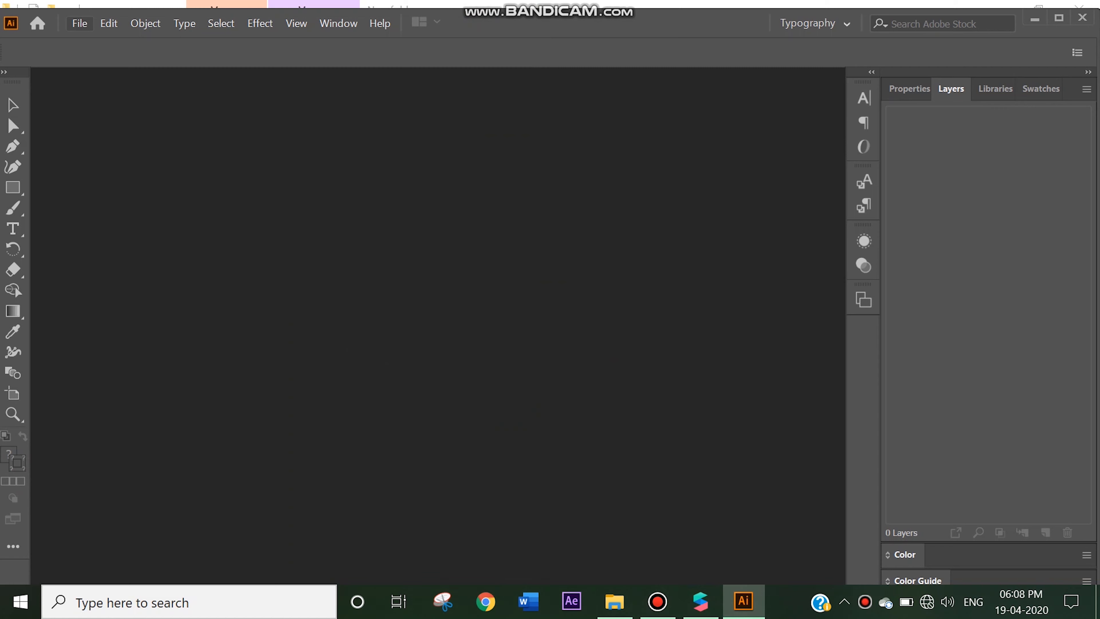
pyautogui.click(80, 23)
pyautogui.click(104, 42)
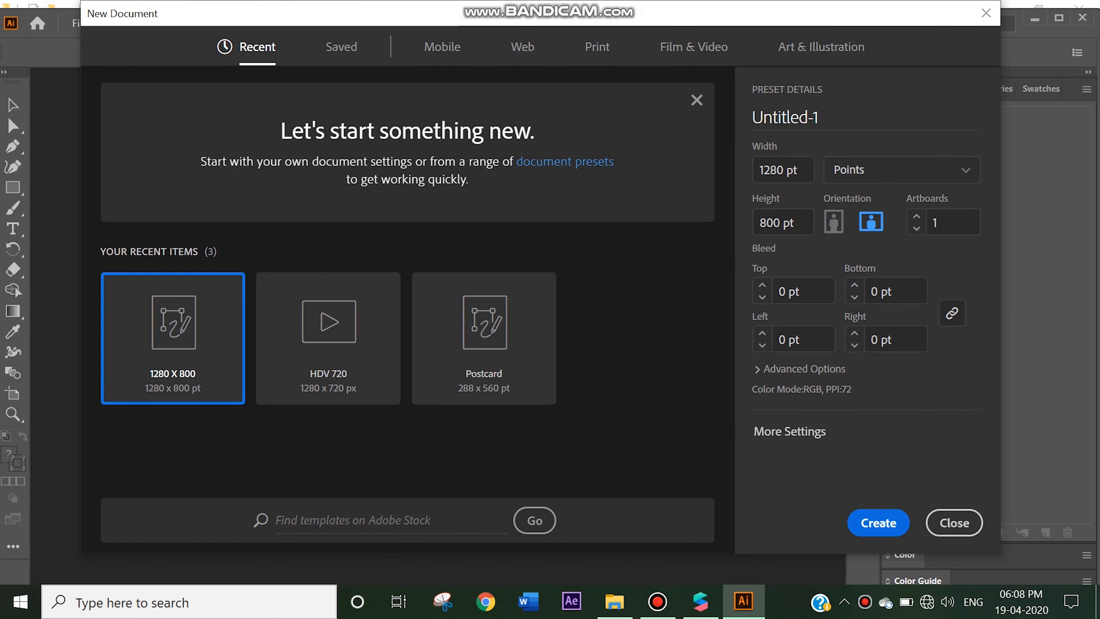
pyautogui.click(484, 338)
pyautogui.click(174, 338)
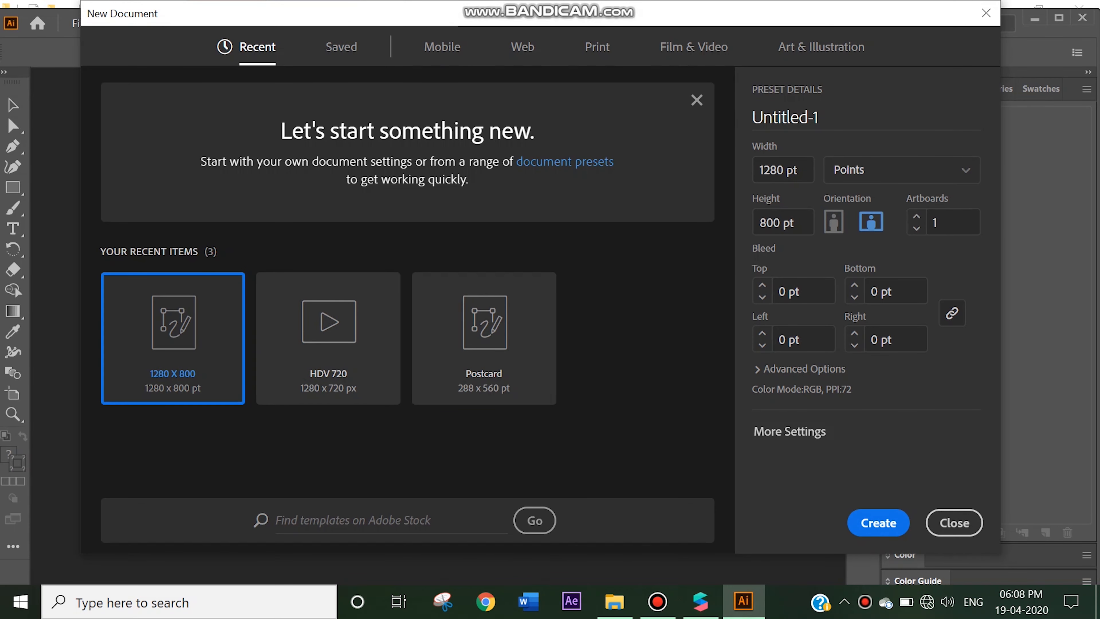
pyautogui.click(878, 523)
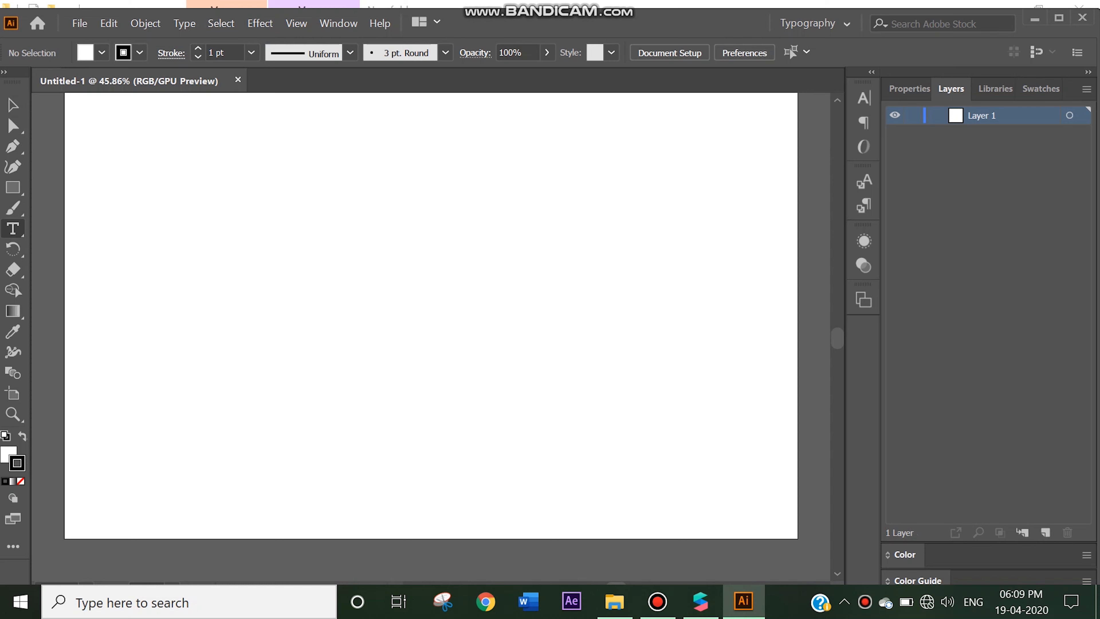
# - Start a point text object in the upper-left area of the artboard with the Type tool
pyautogui.click(12, 228)
pyautogui.click(198, 236)
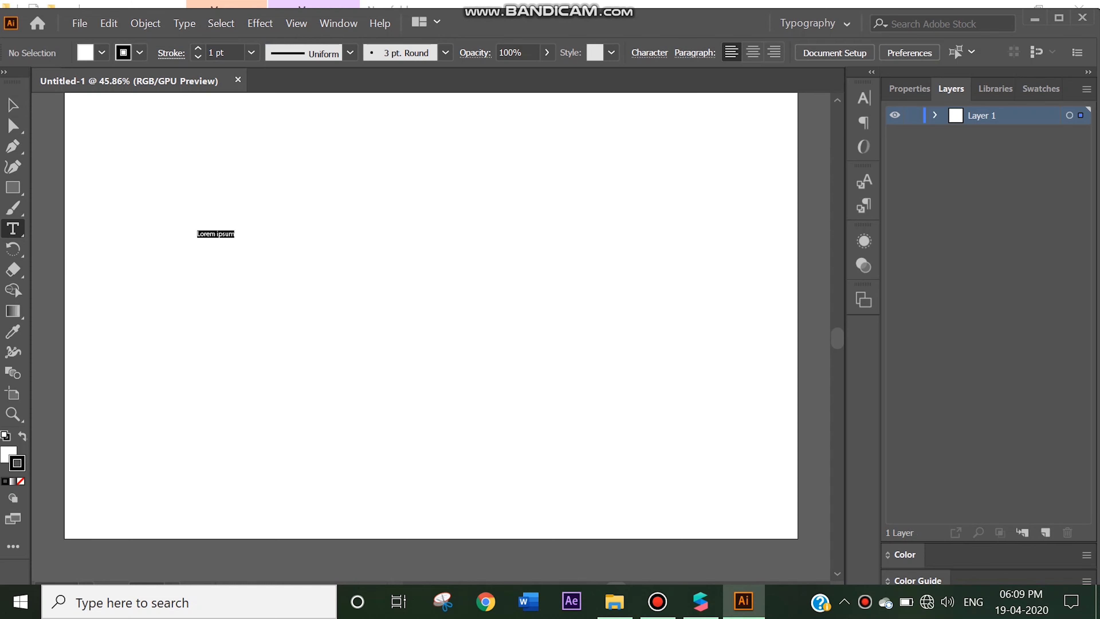